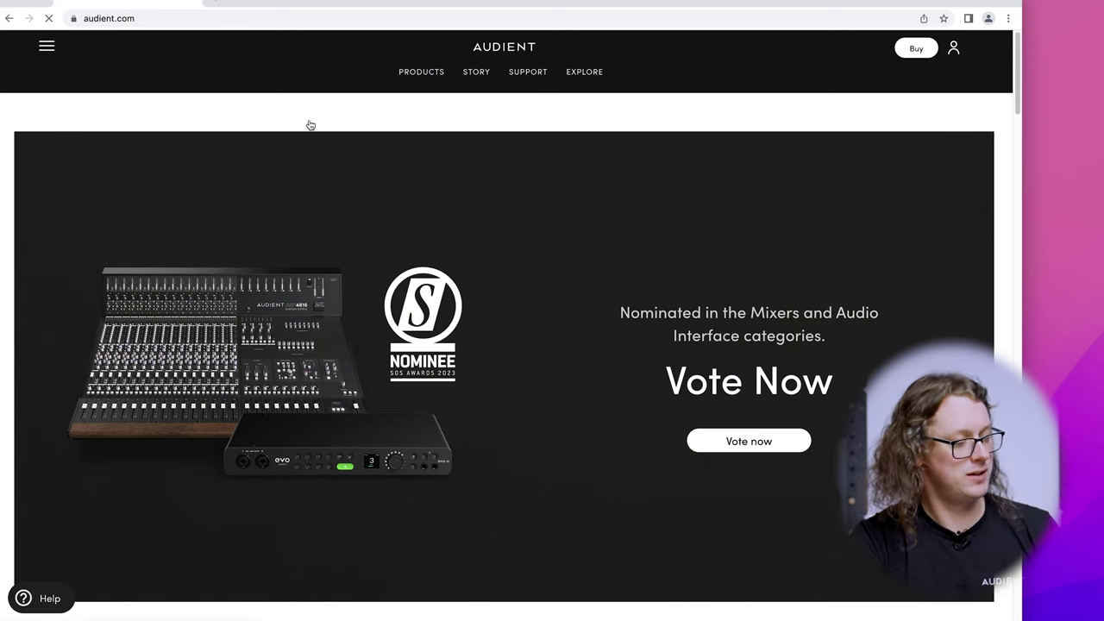
Open the iD14 product page on the Audient website and go to its downloads.
mouse_move(420, 71)
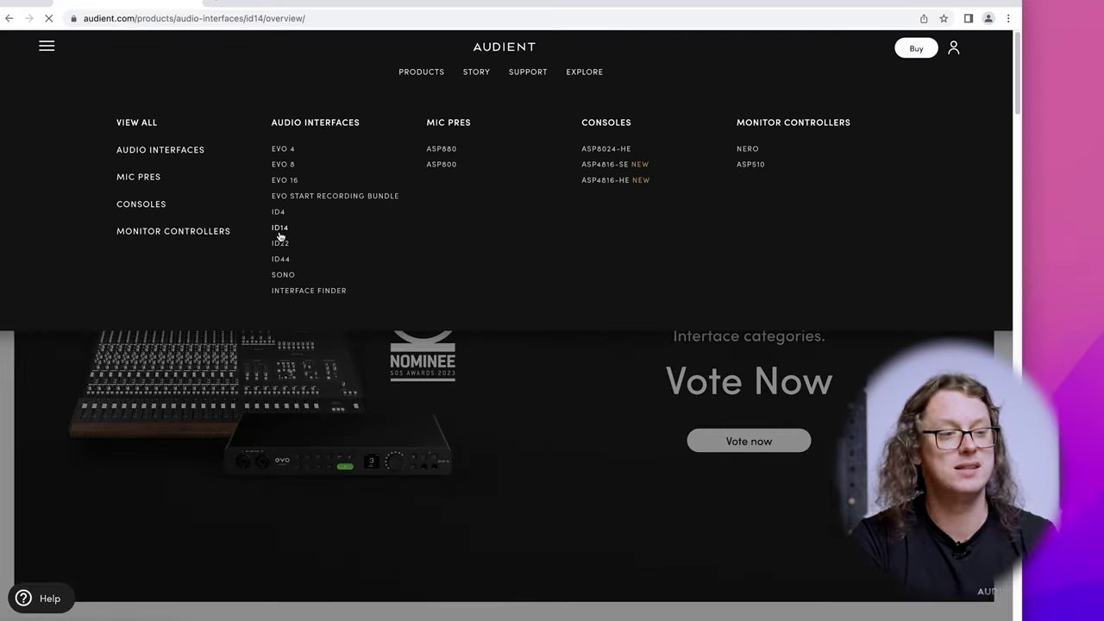
left_click(384, 337)
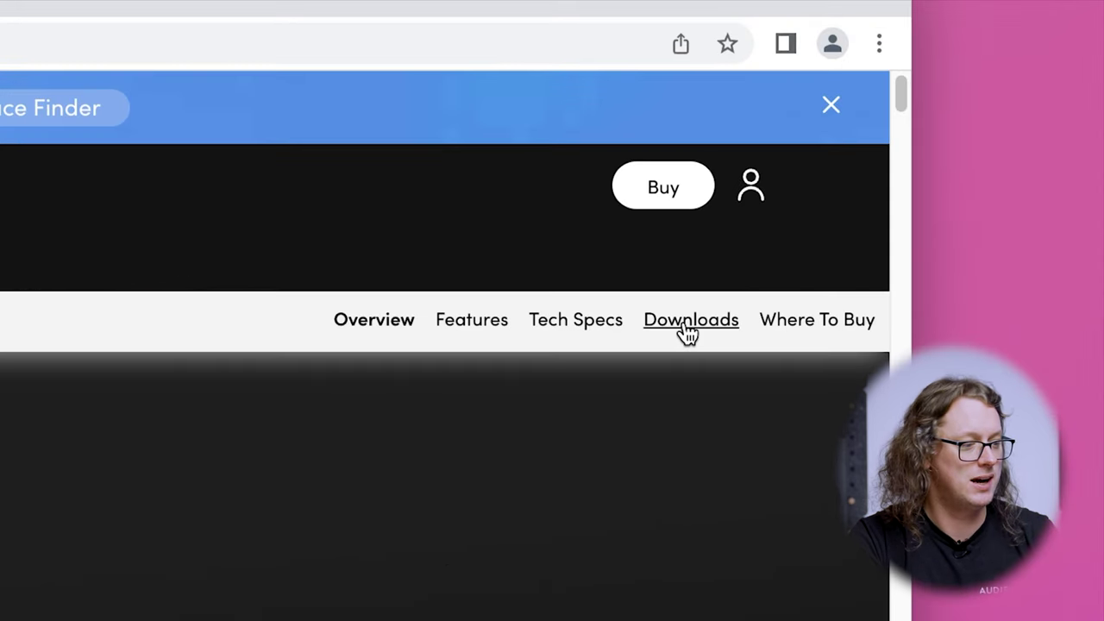
left_click(688, 332)
scroll(208, 379, "down", 2)
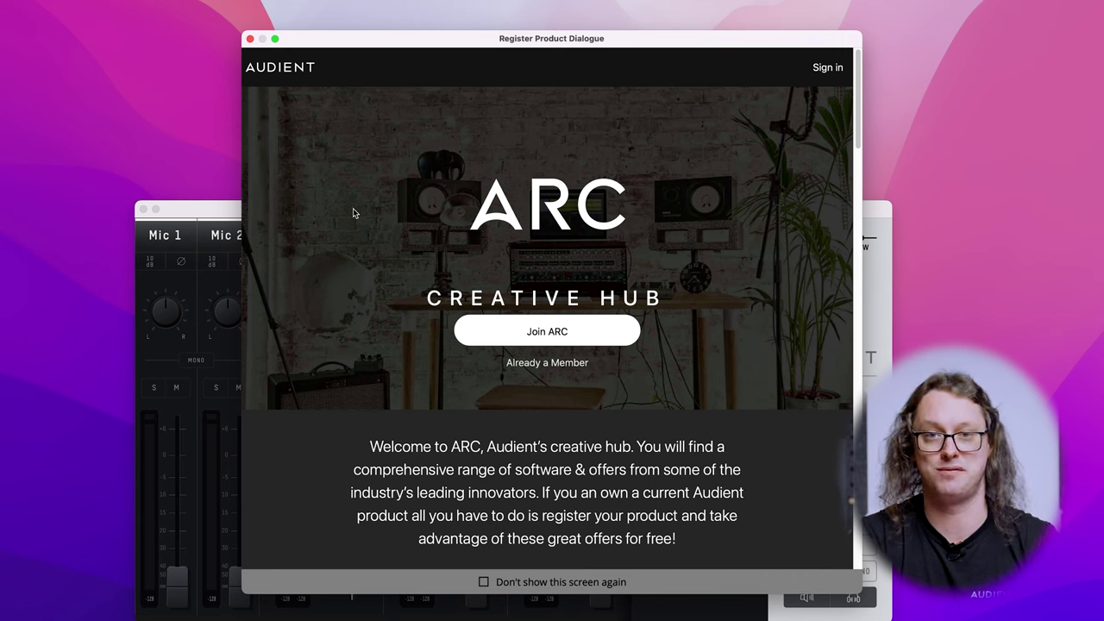
Dismiss the product registration window and choose Audient iD14 as the audio driver for Cubase LE AI Elements.
left_click(249, 40)
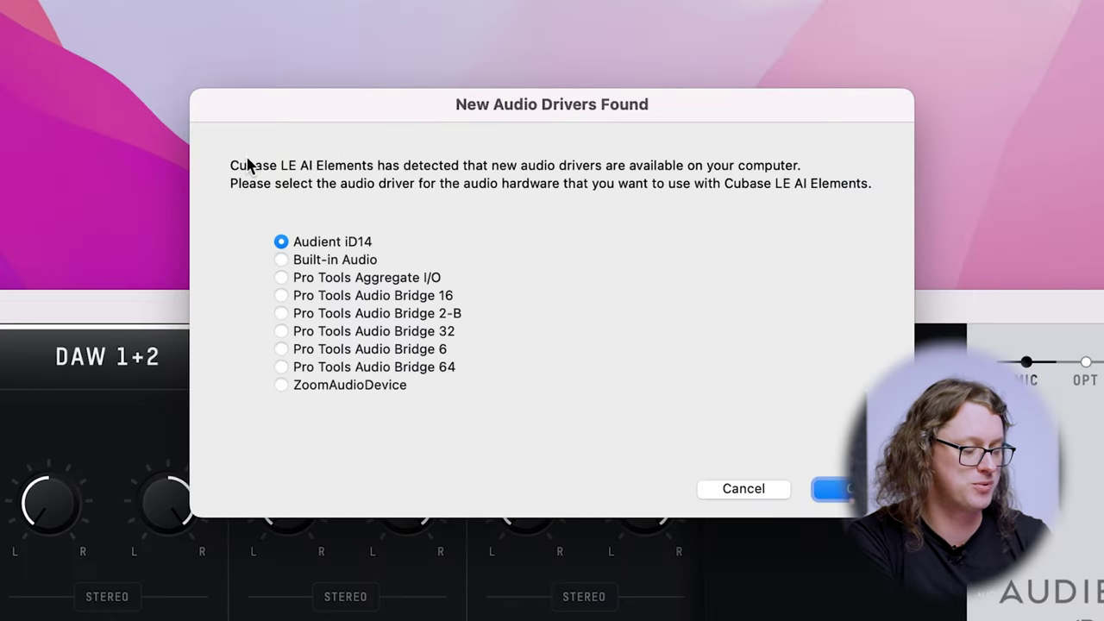
left_click(281, 242)
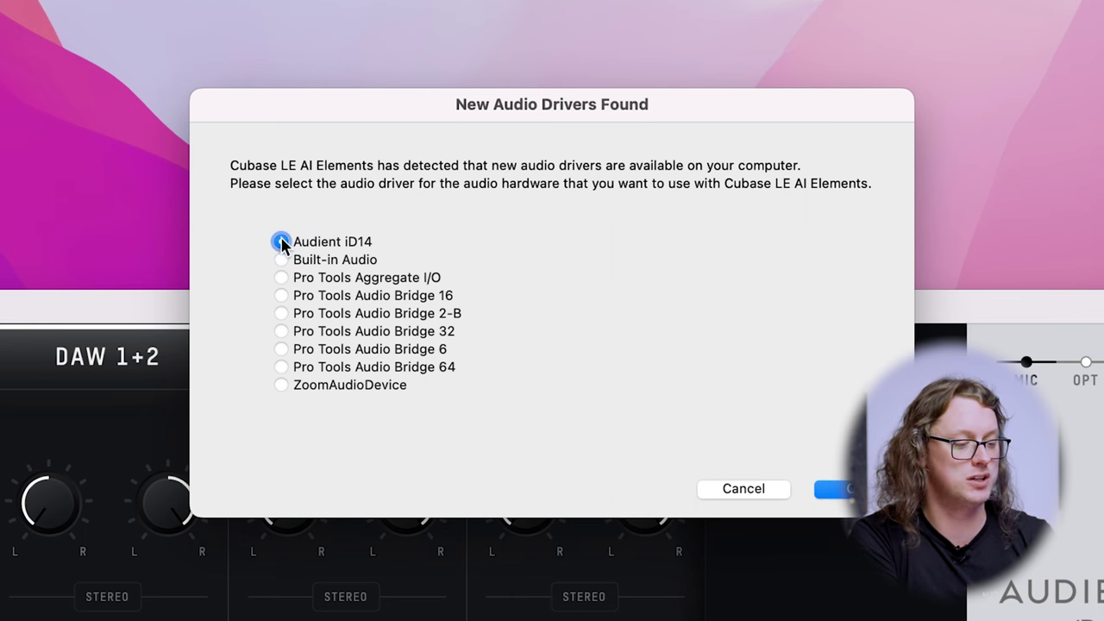
left_click(835, 489)
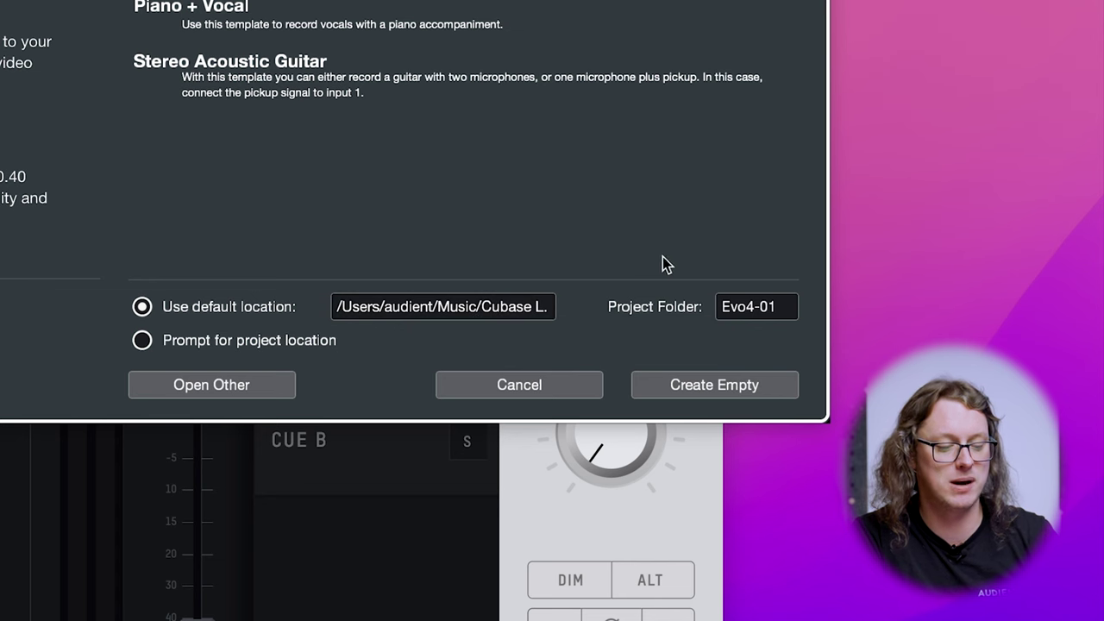
Create an empty project in the default location with the project folder named iD14.
double_click(727, 306)
key("BackSpace")
type("iD14")
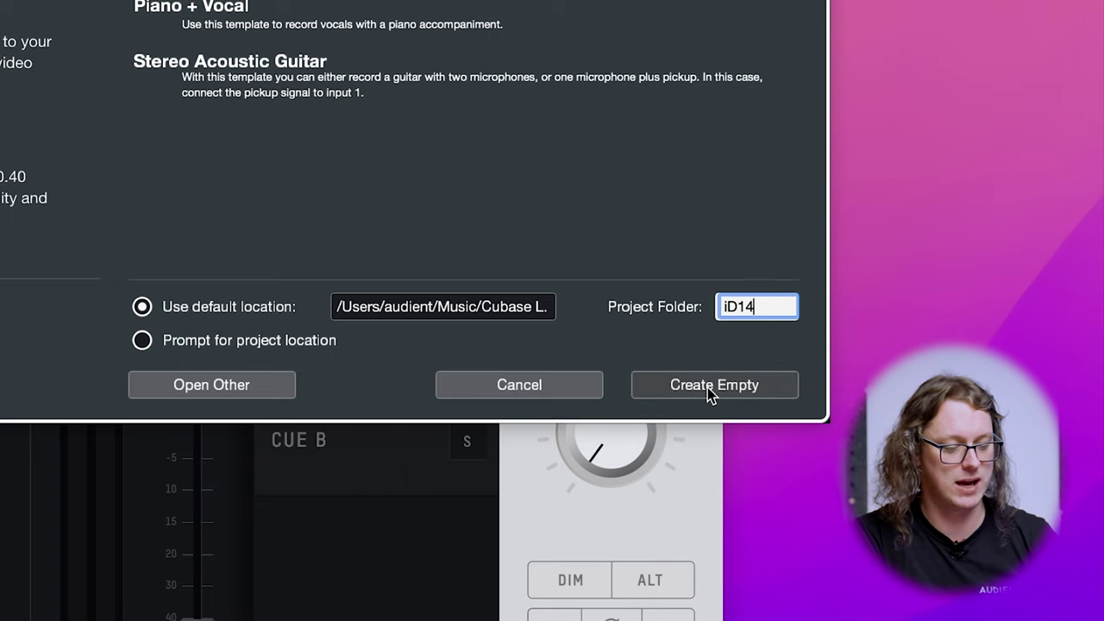
left_click(707, 387)
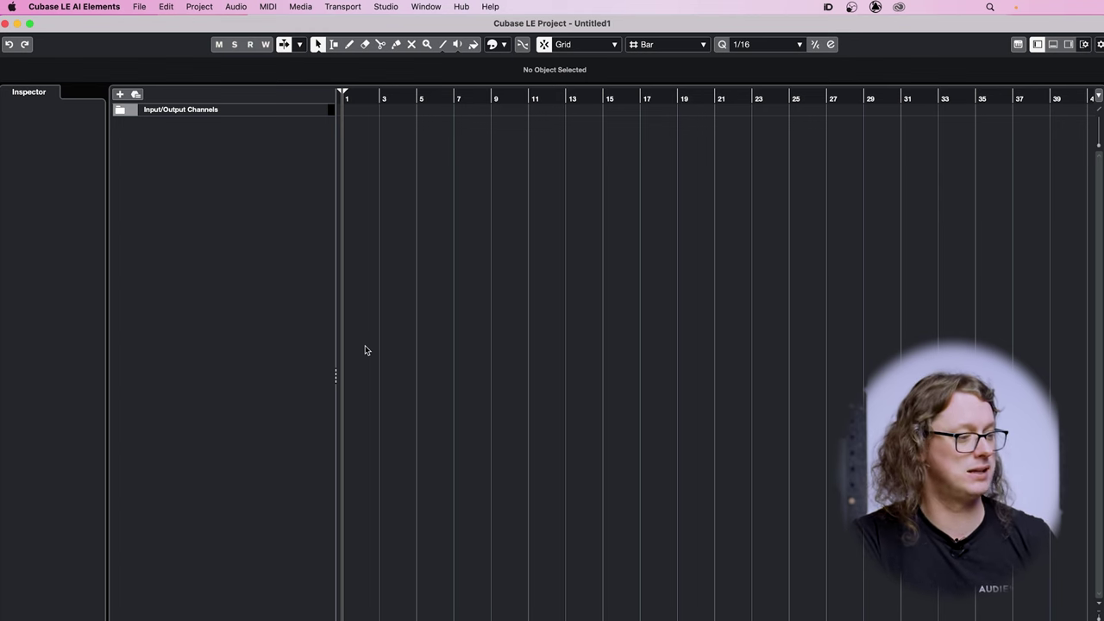
Select Audient iD14 as the ASIO driver in the studio's audio system setup and accept the driver switch.
left_click(385, 6)
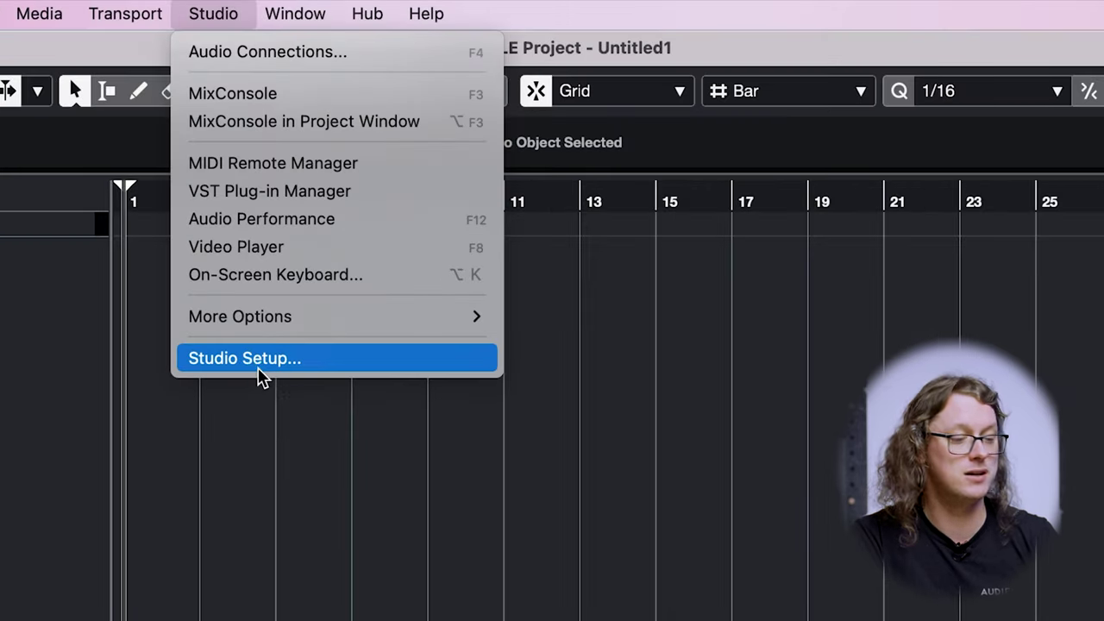
left_click(259, 367)
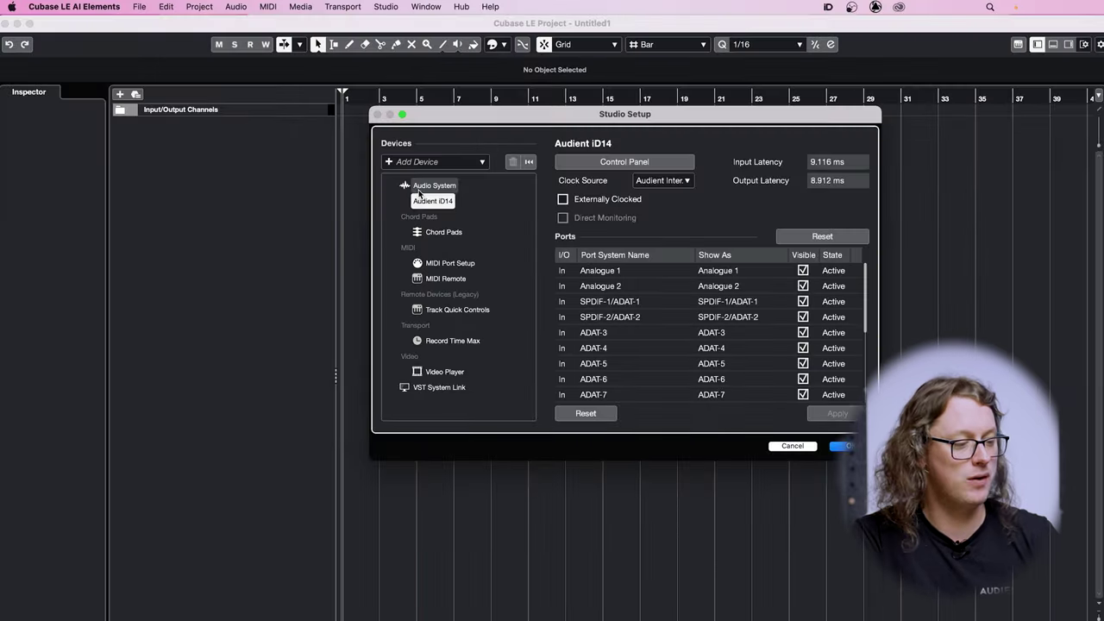
left_click(428, 188)
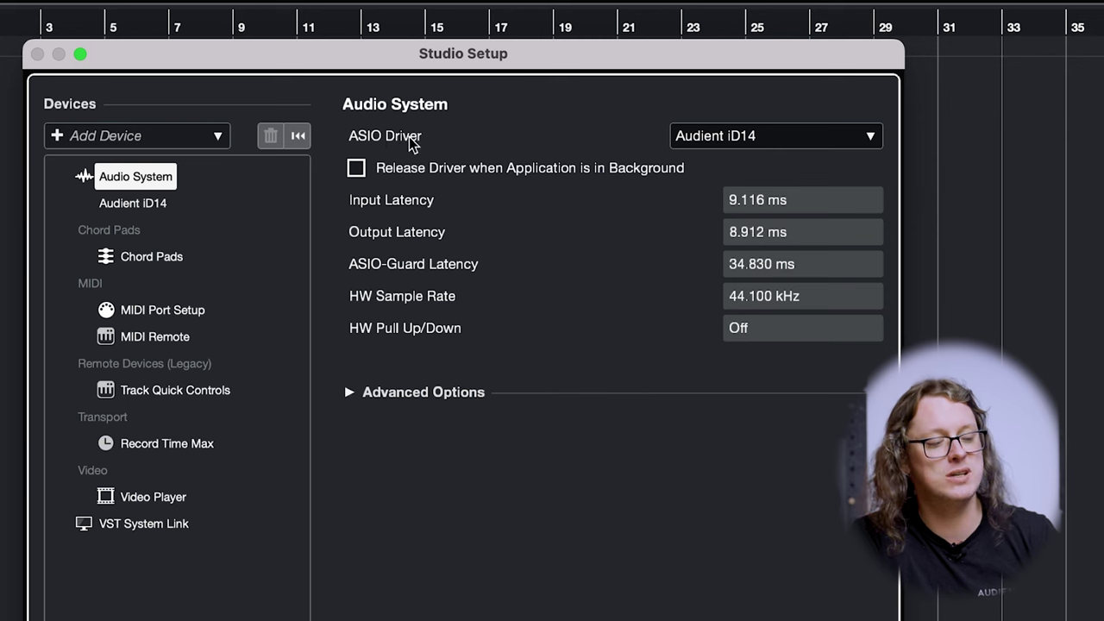
left_click(729, 142)
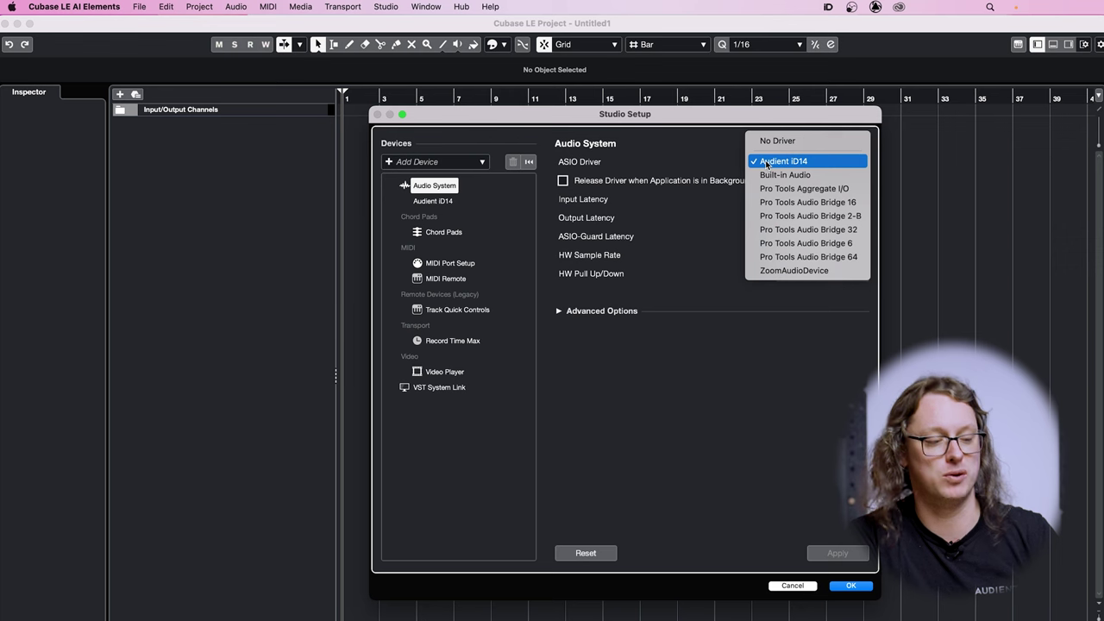
left_click(767, 164)
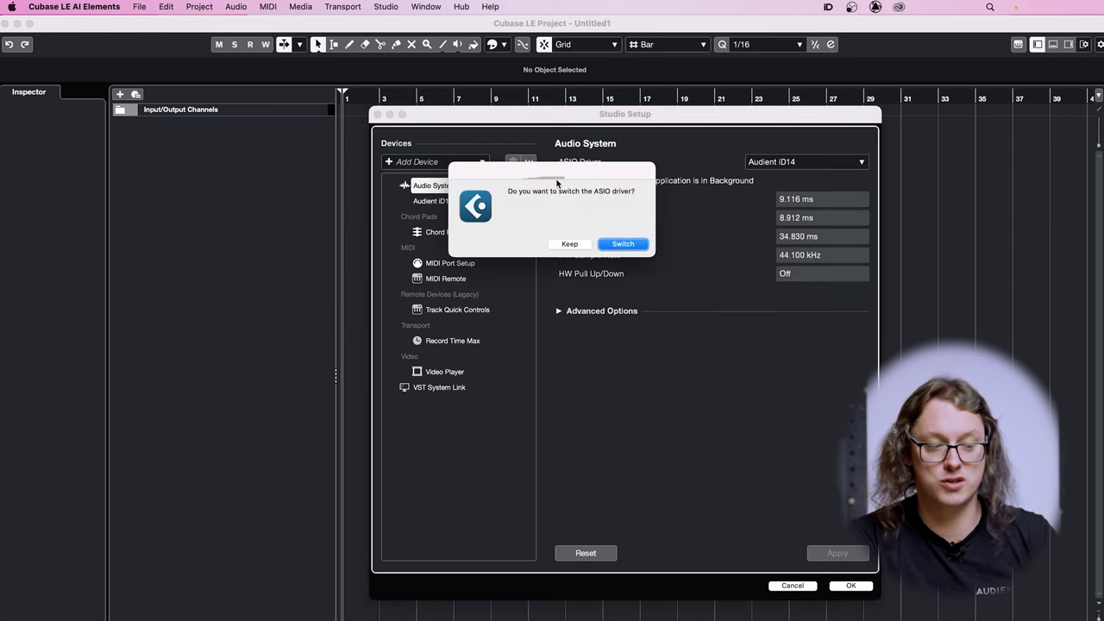
left_click(623, 244)
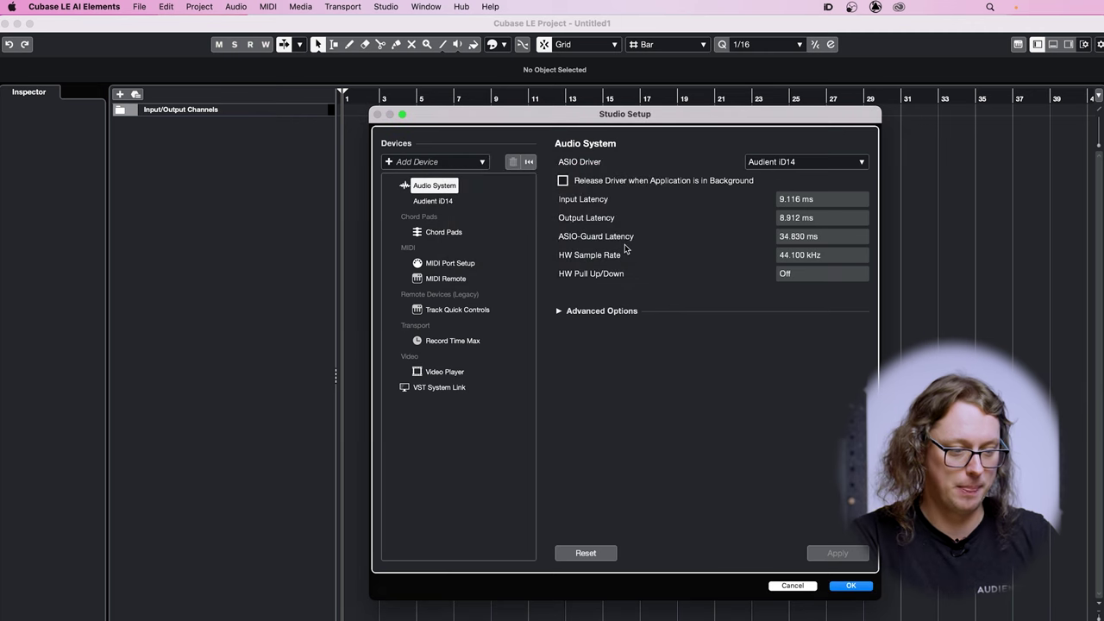
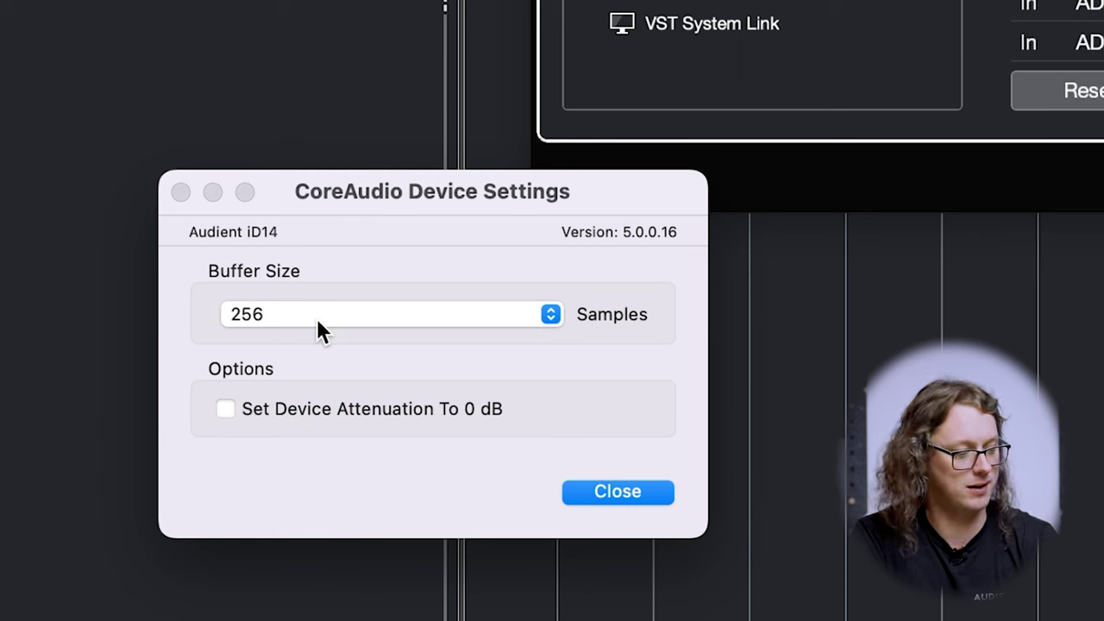
Try a buffer size of 128 samples for the Audient iD14, set it to 512 samples and close the device settings.
left_click(319, 328)
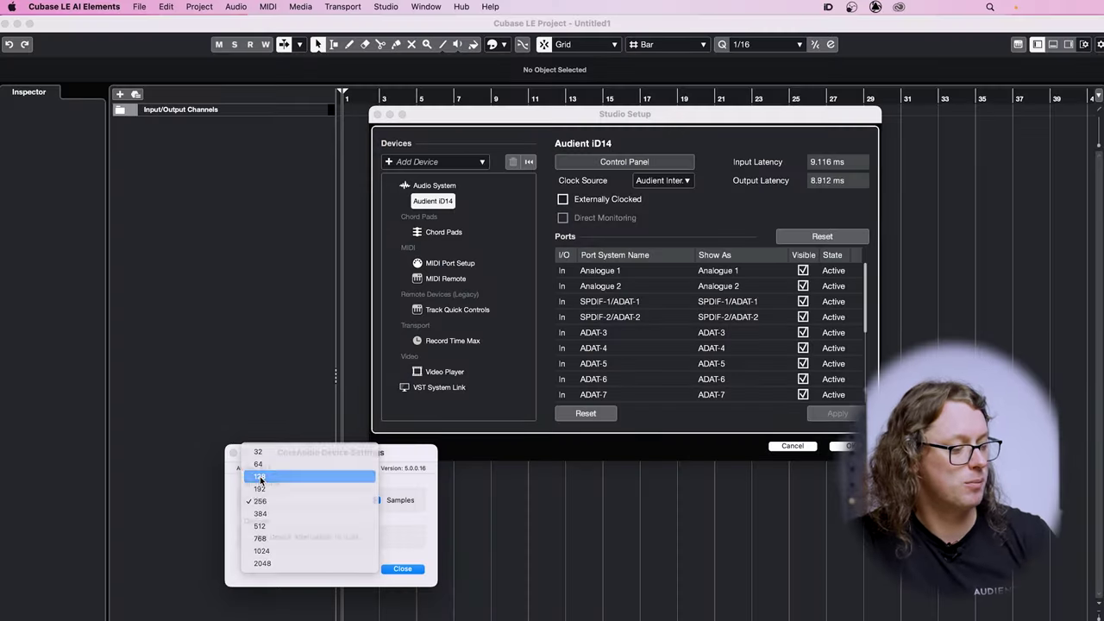
left_click(261, 478)
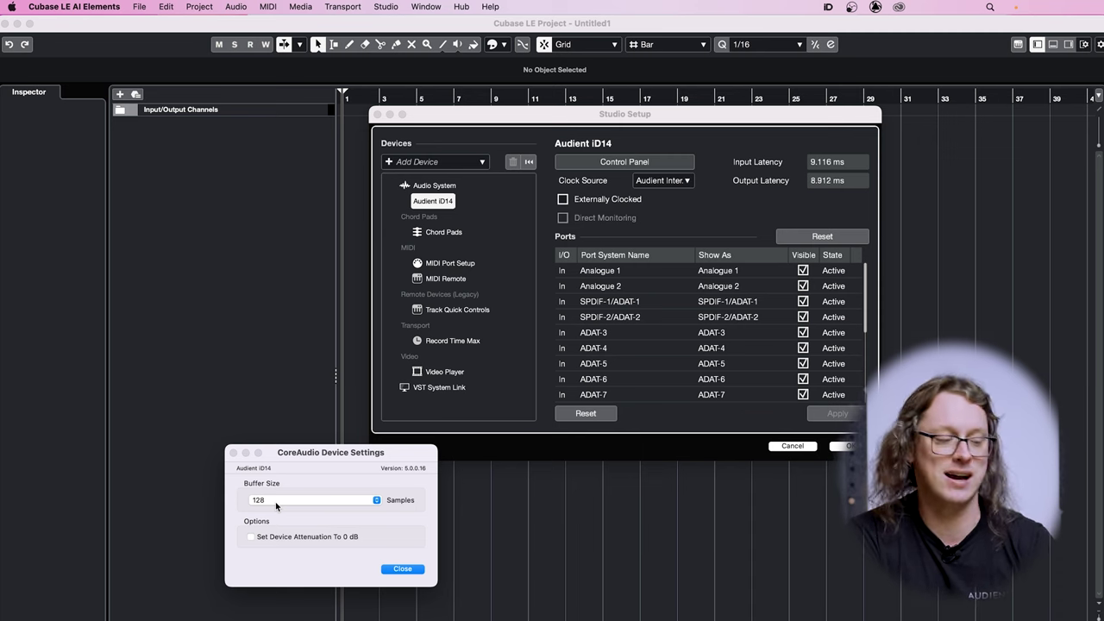
left_click(275, 501)
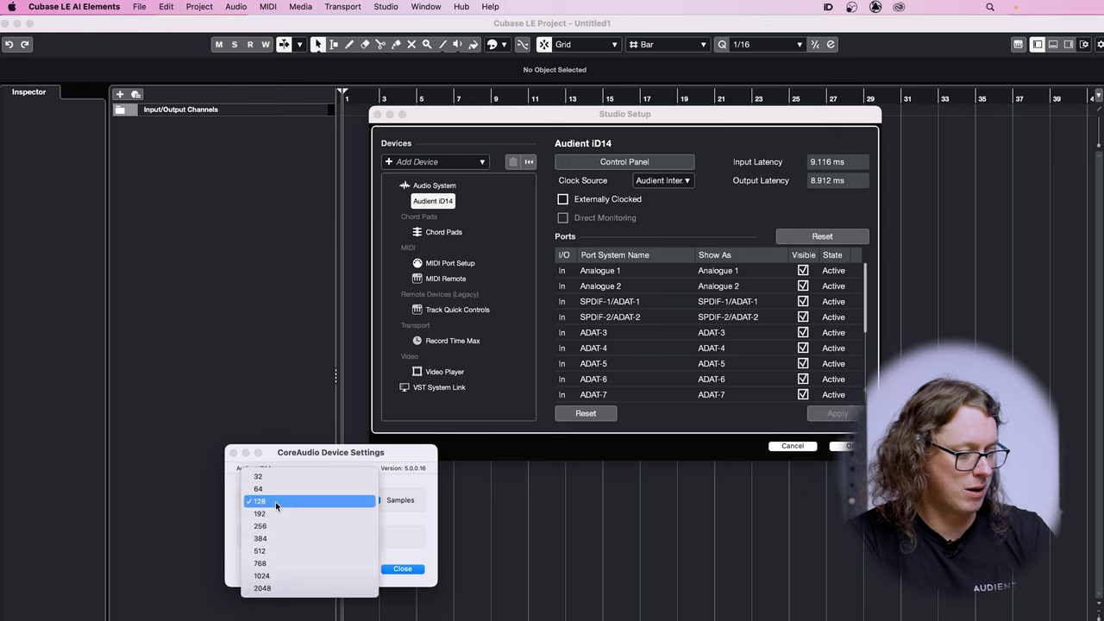
left_click(273, 551)
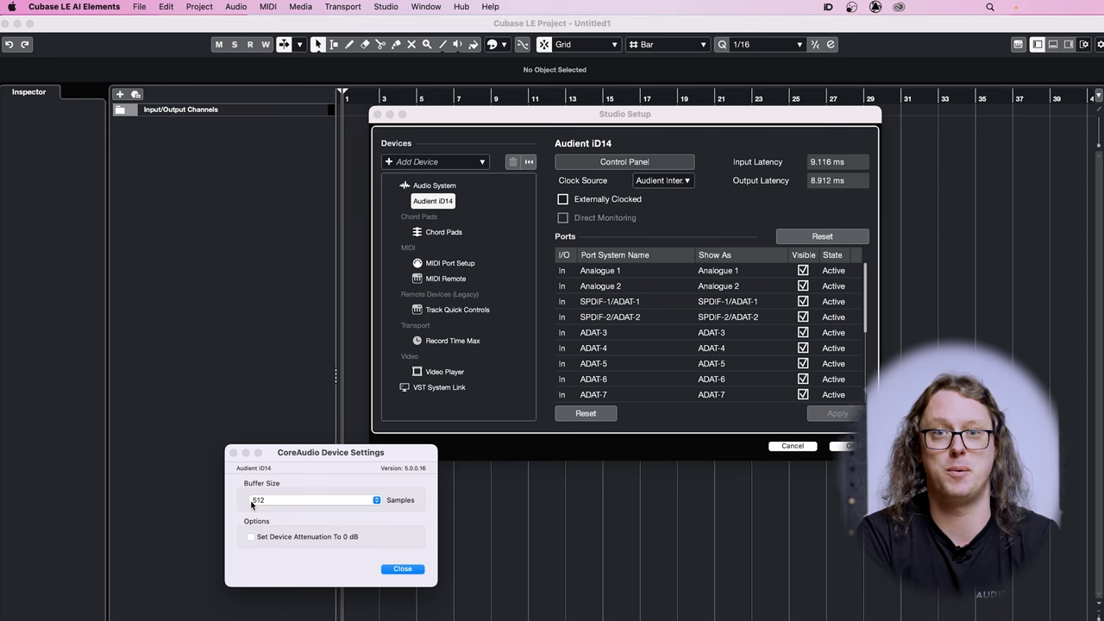
left_click(389, 570)
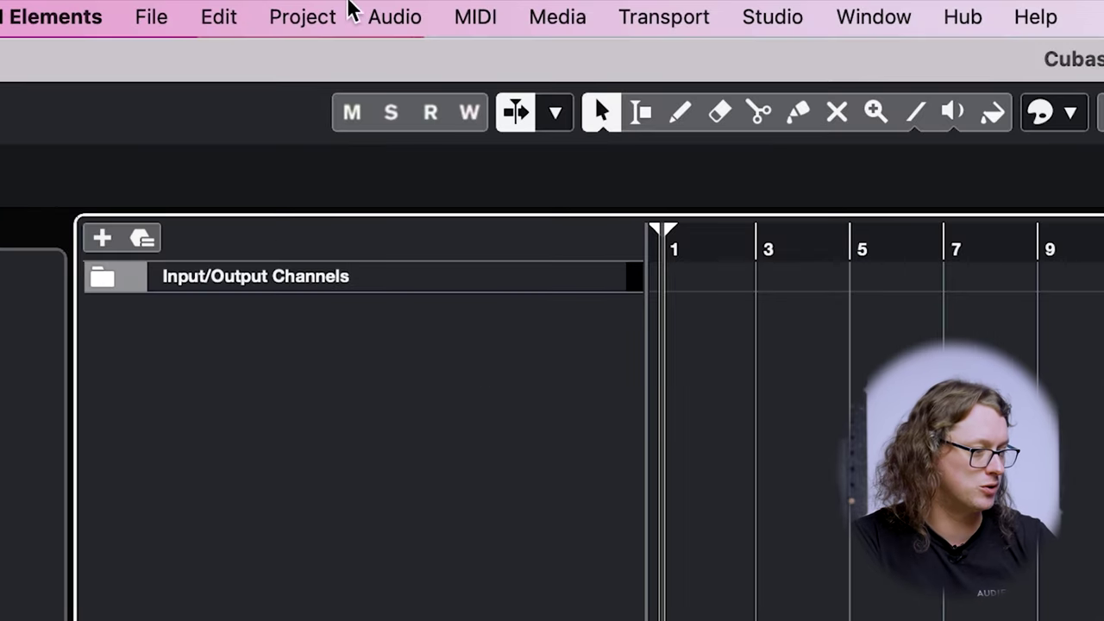
Set the project's record file format to a 48.000 kHz sample rate, keeping 24 bit depth.
left_click(315, 15)
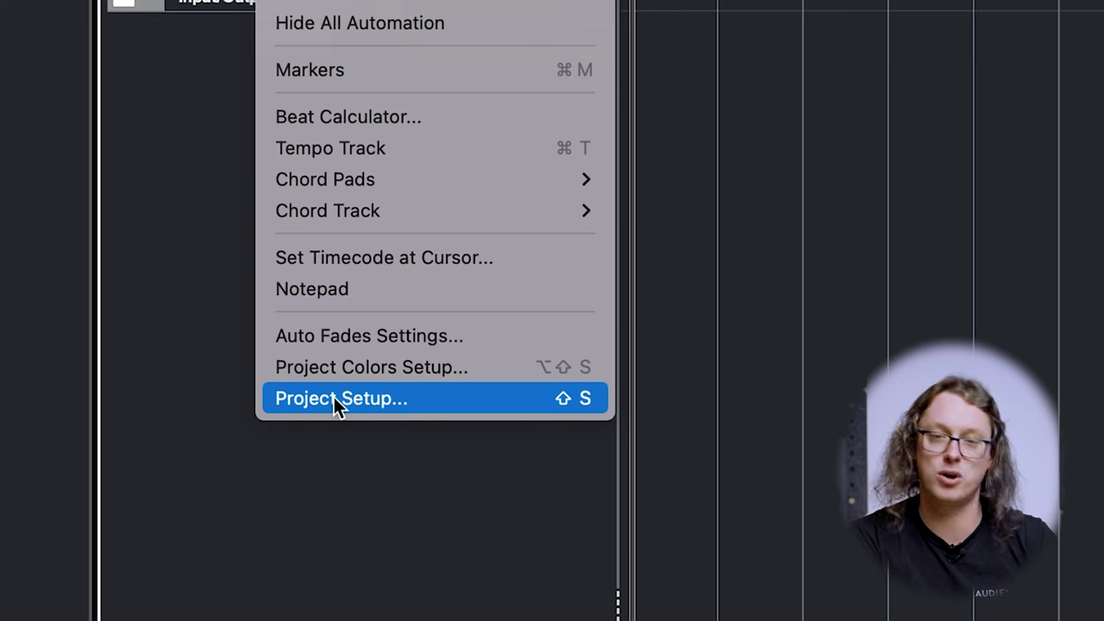
left_click(334, 398)
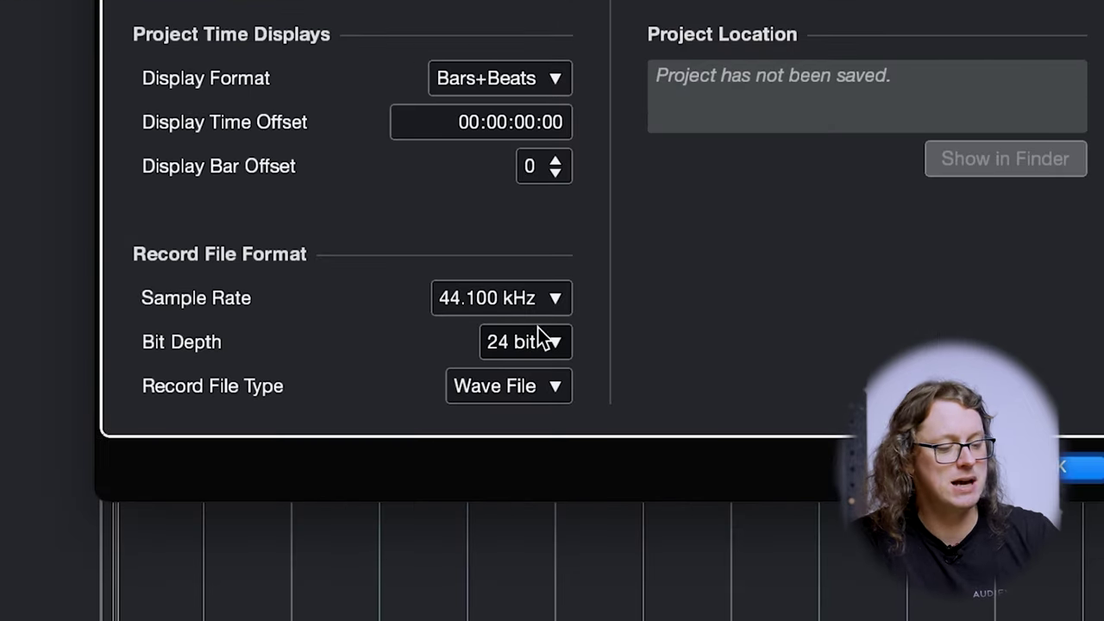
left_click(541, 341)
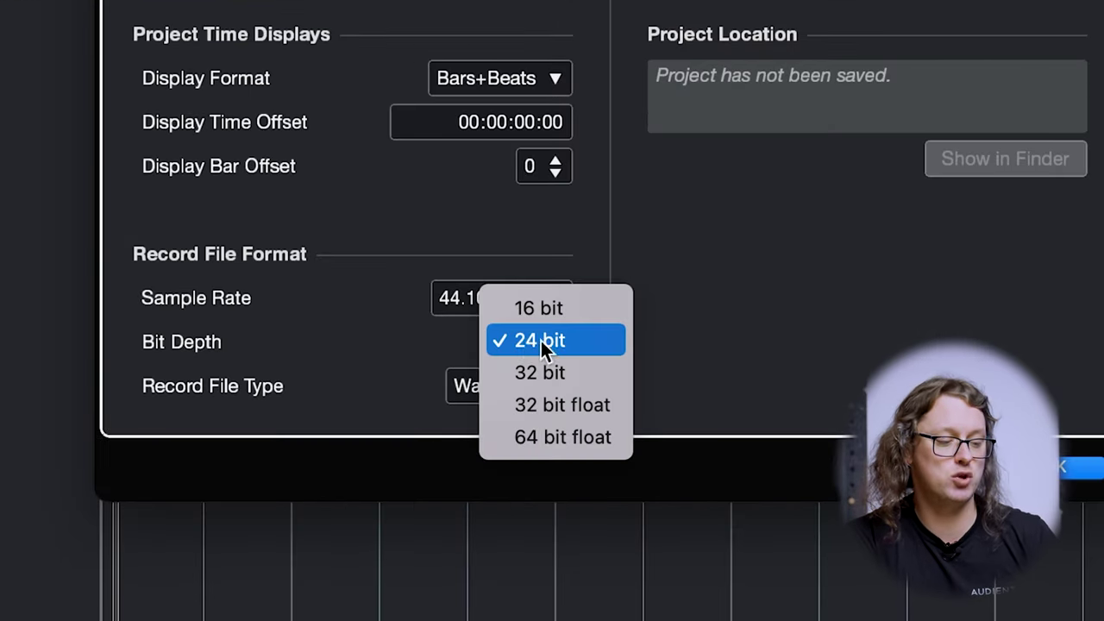
left_click(312, 368)
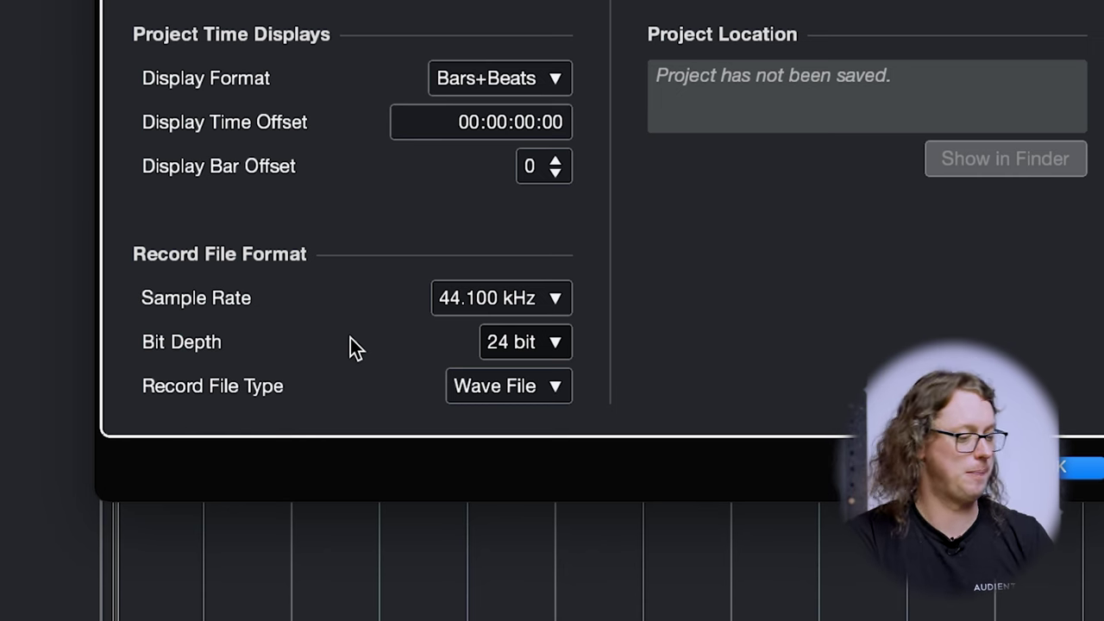
left_click(463, 312)
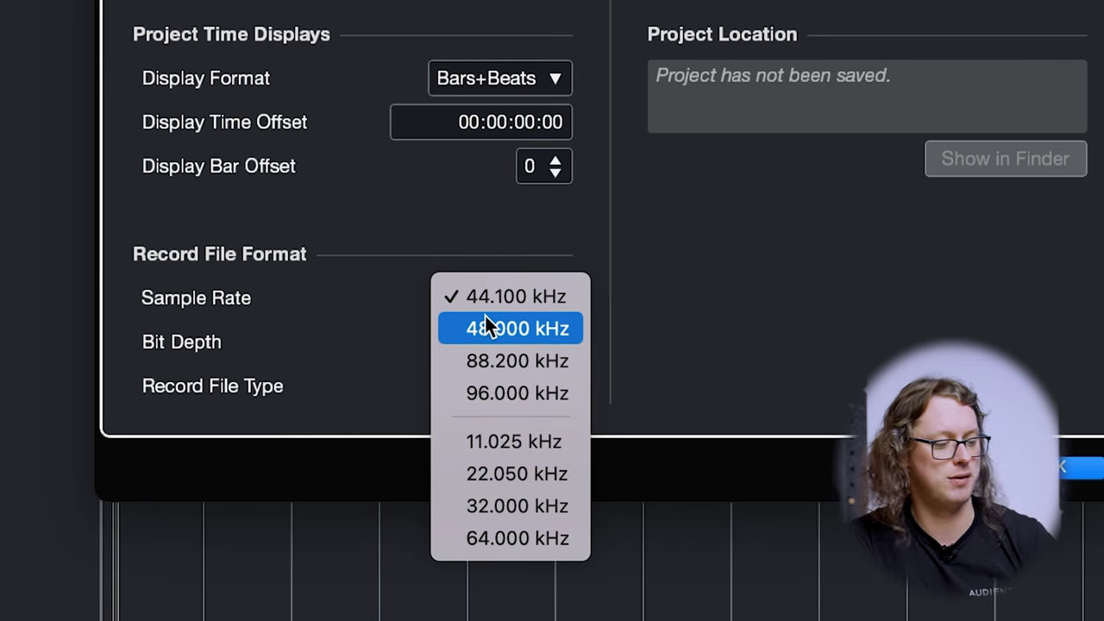
left_click(486, 321)
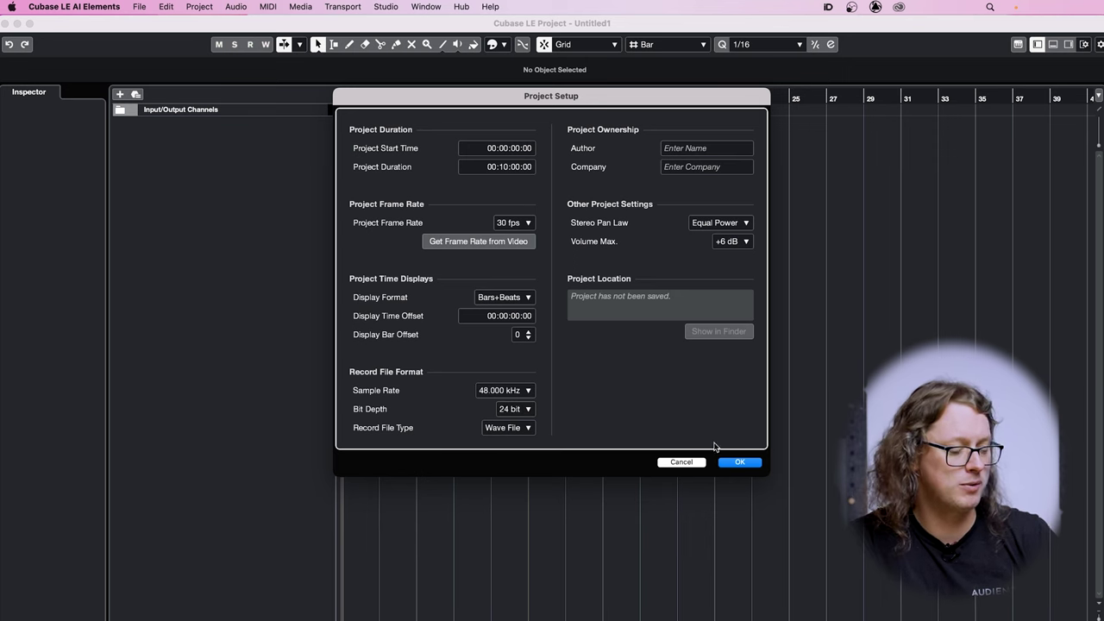
left_click(740, 463)
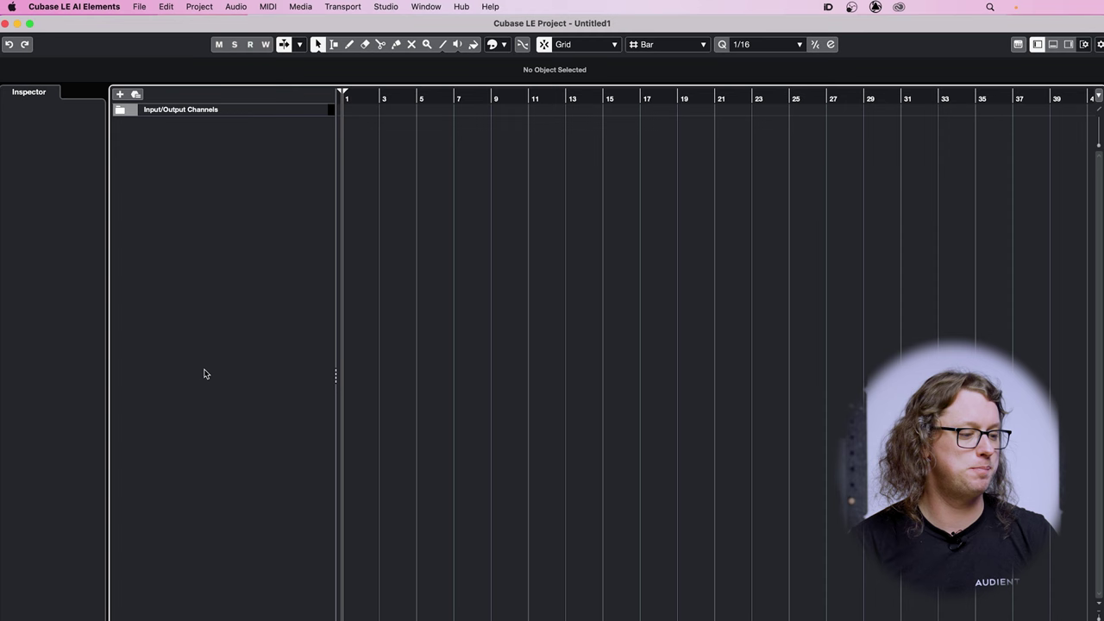
Add one mono audio track with Analogue 1 as its input and Stereo Out as its output.
right_click(217, 196)
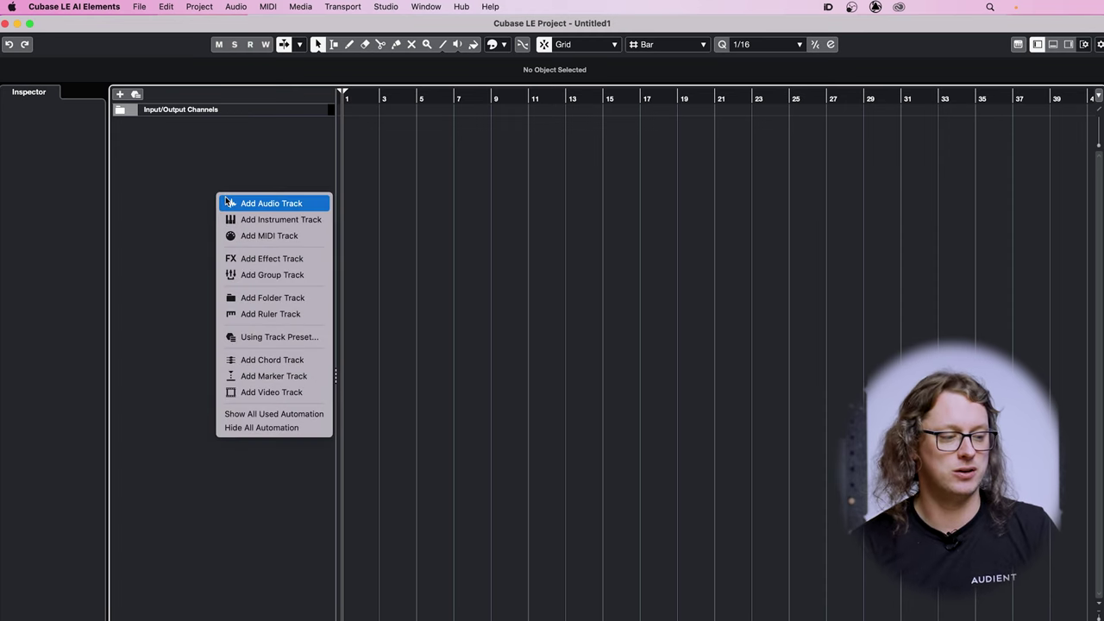
left_click(227, 203)
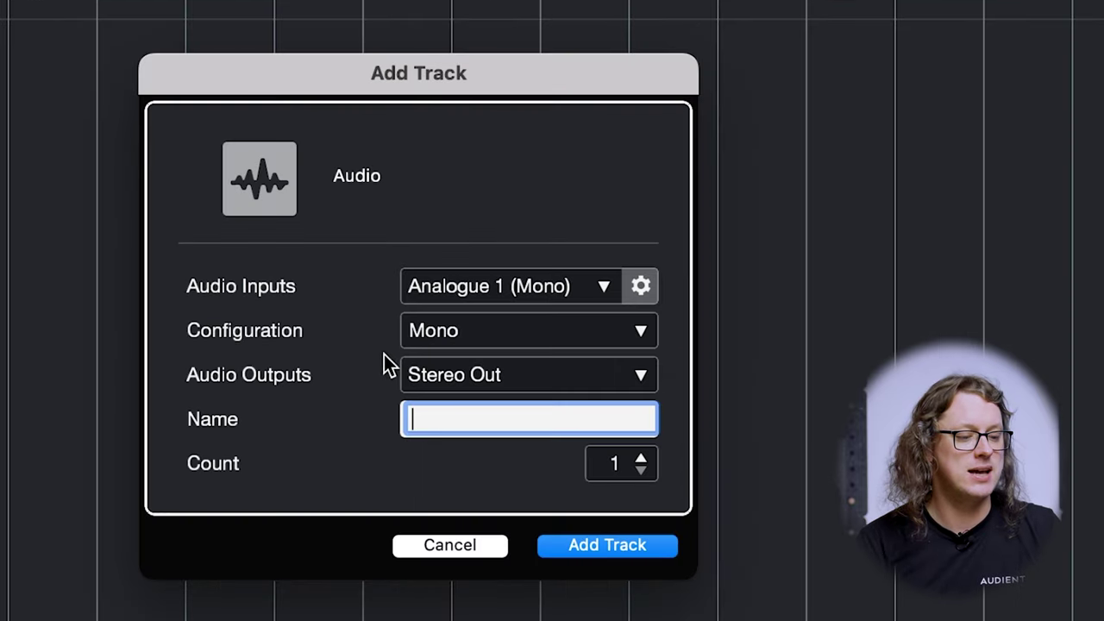
left_click(436, 344)
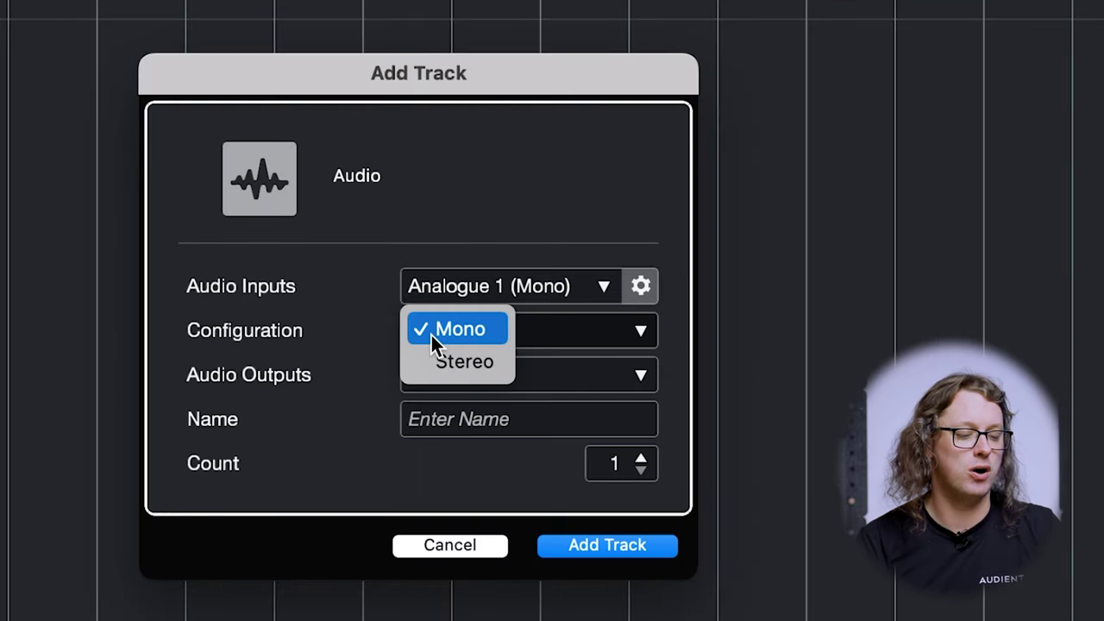
left_click(355, 332)
left_click(440, 383)
left_click(345, 367)
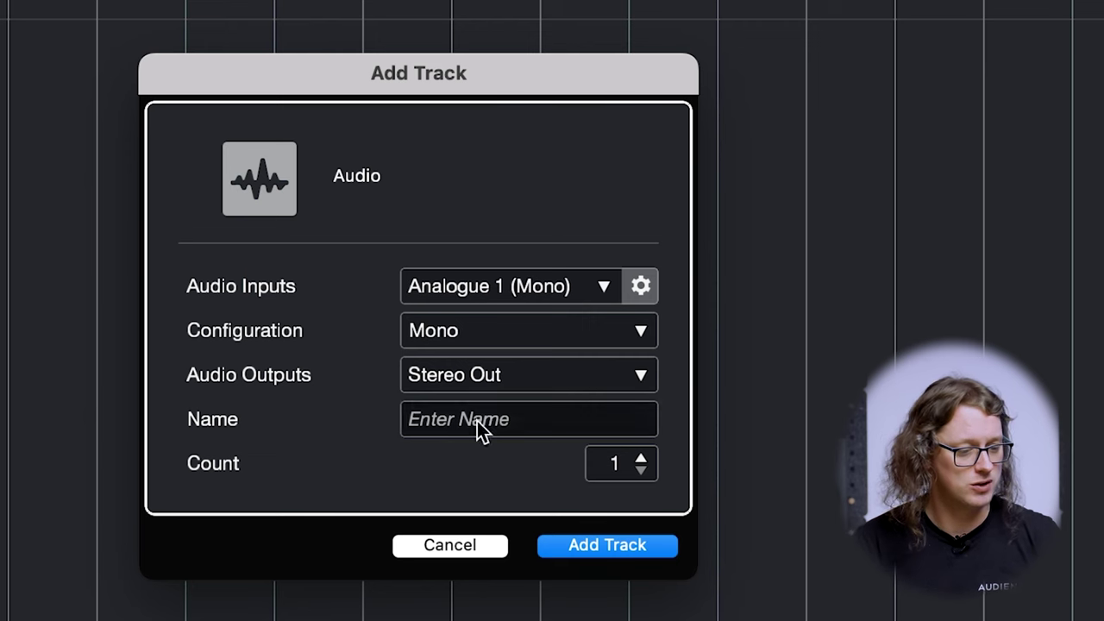
left_click(613, 545)
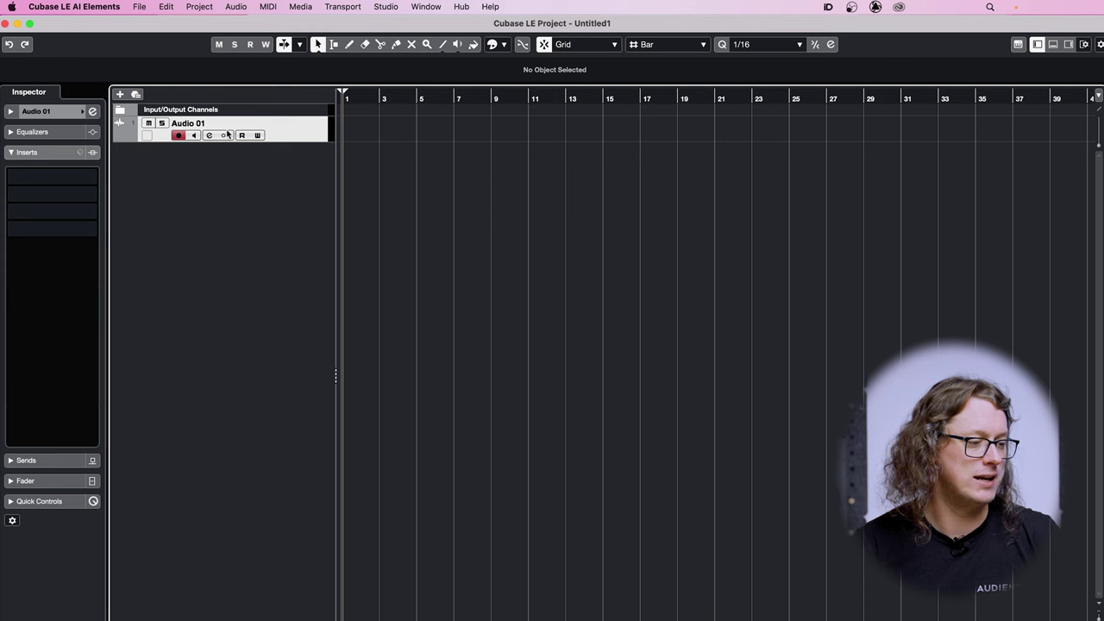
Expand the basic settings of track Audio 01 in the Inspector and enable its input monitoring.
left_click(41, 113)
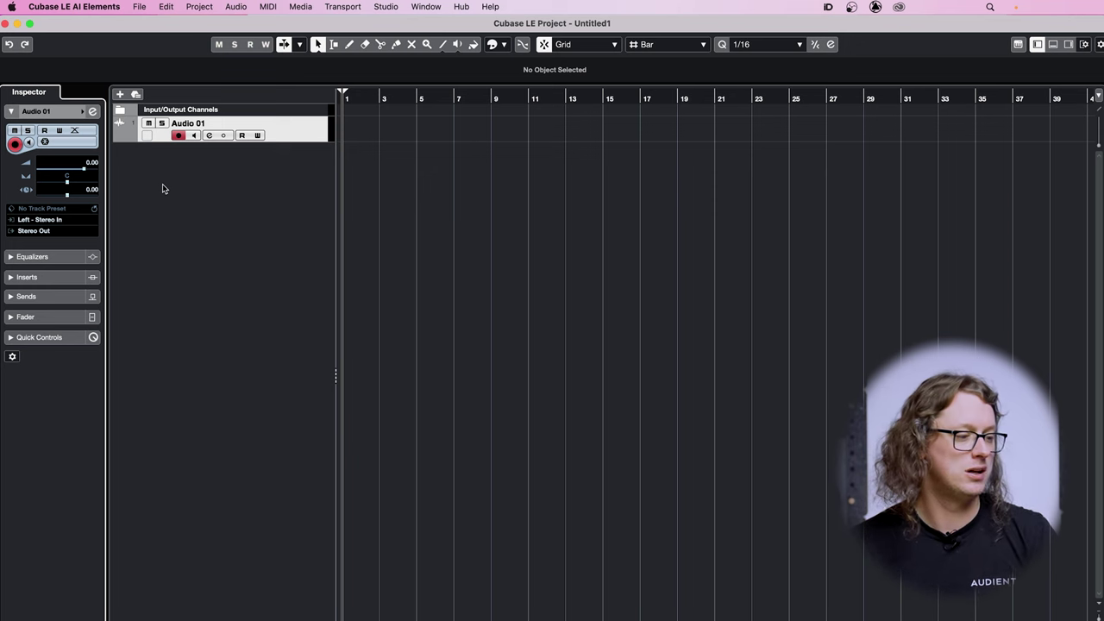
left_click(194, 136)
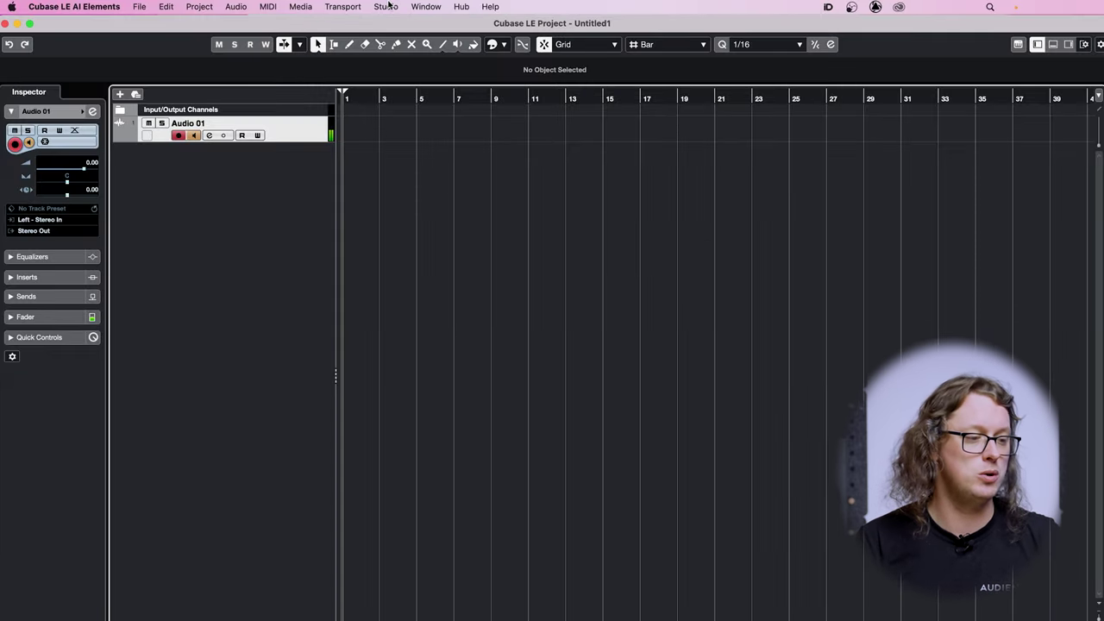
Open the audio connections and review the Audient iD14 port assignments of the input and output buses.
left_click(388, 6)
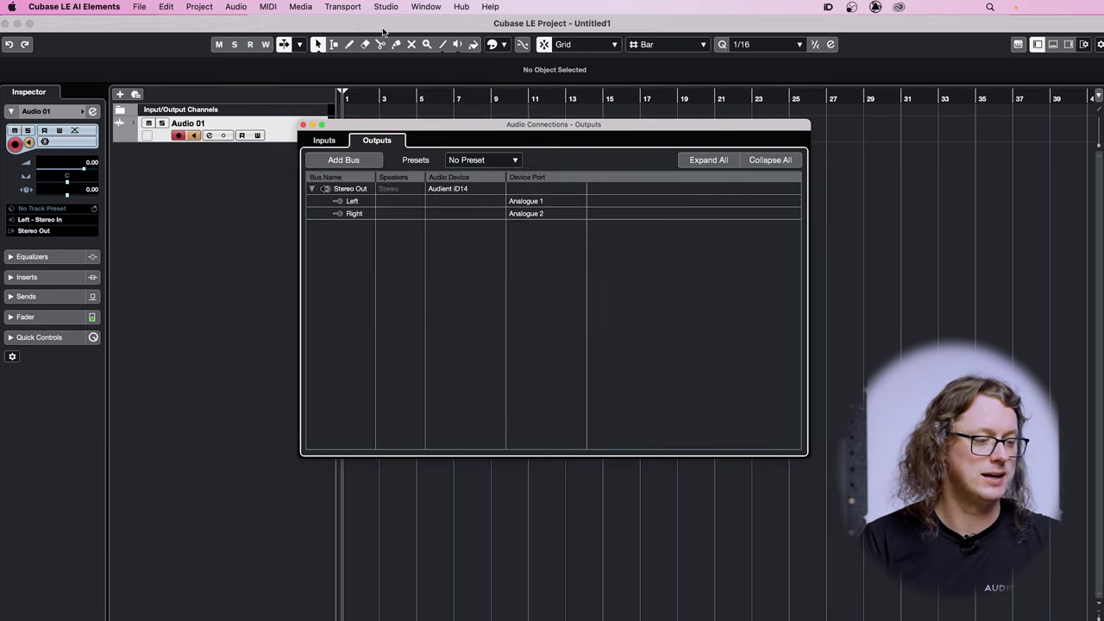
left_click(328, 143)
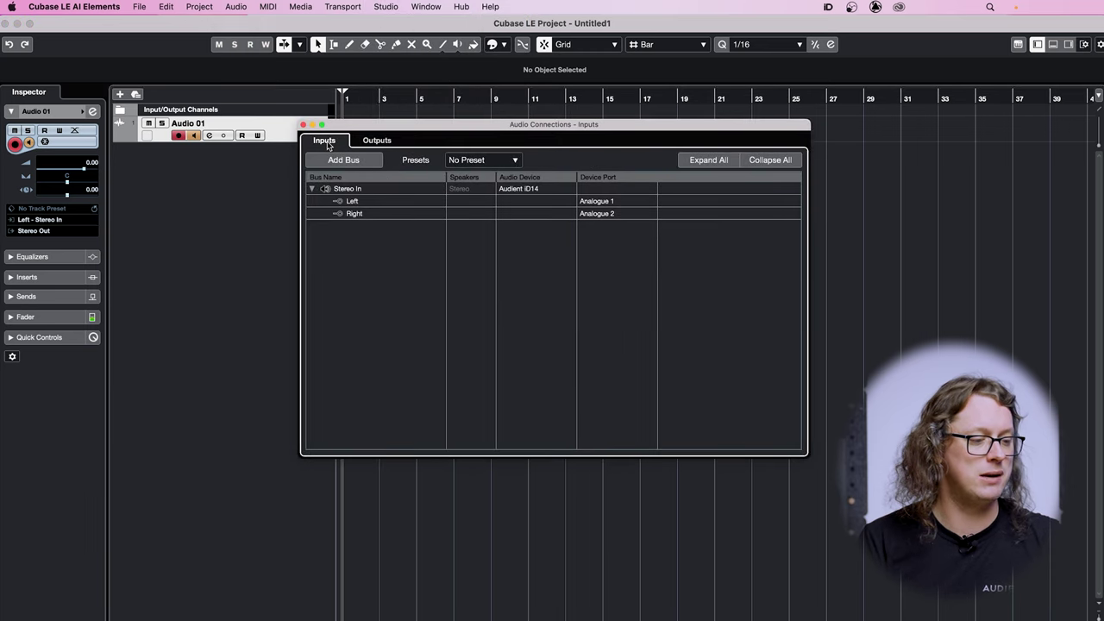
left_click(376, 142)
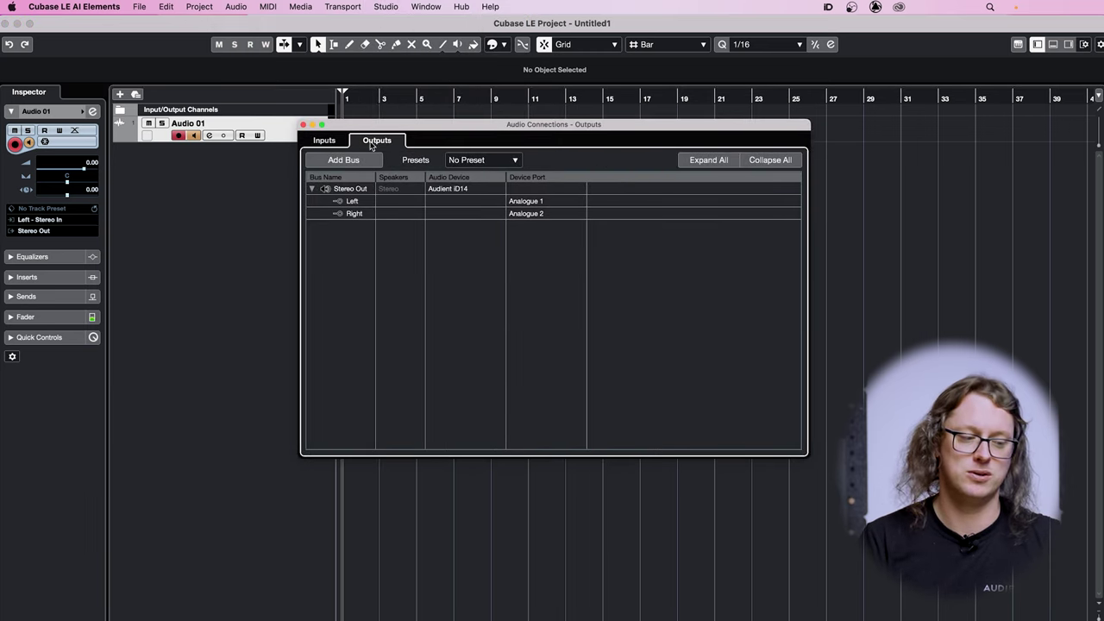
left_click(332, 143)
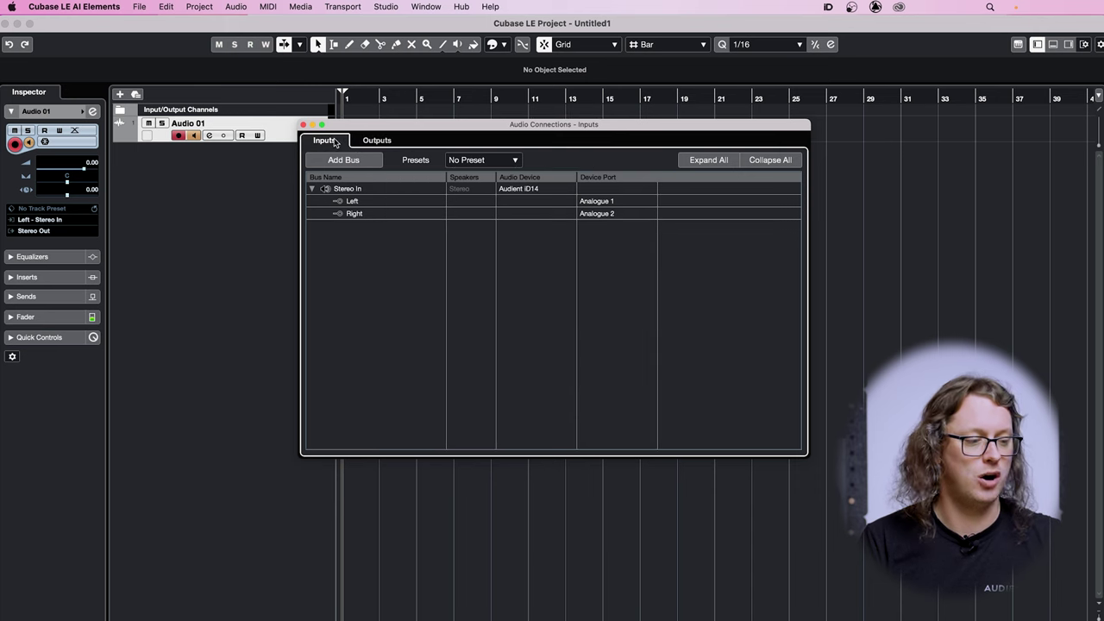
right_click(362, 254)
left_click(337, 234)
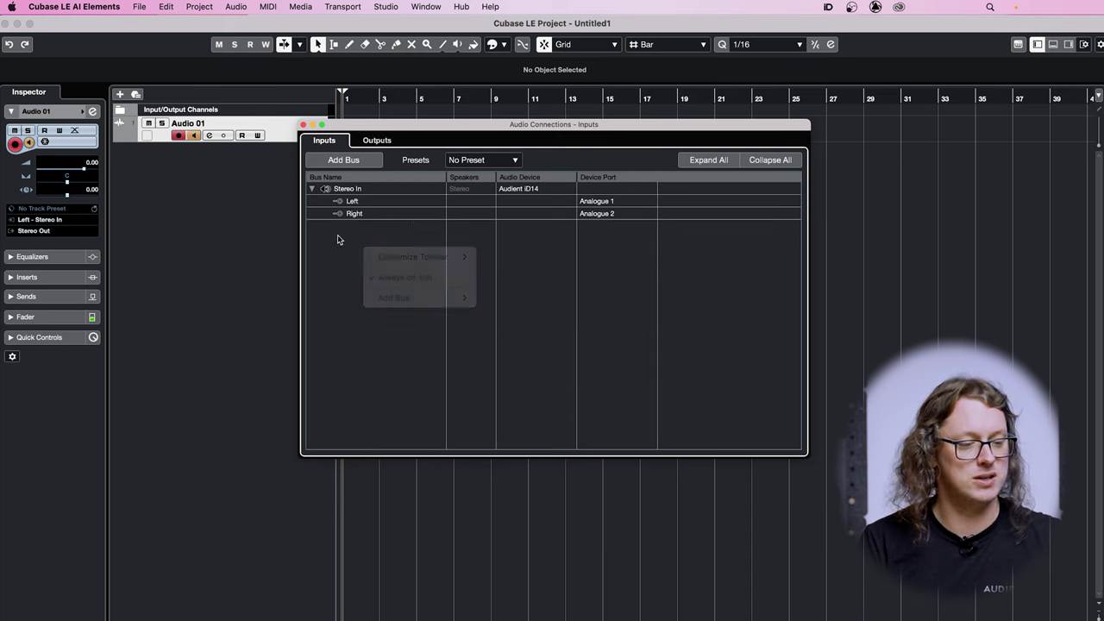
Add mono input buses named Input with a count of 12, and check the output and input bus assignments.
left_click(344, 163)
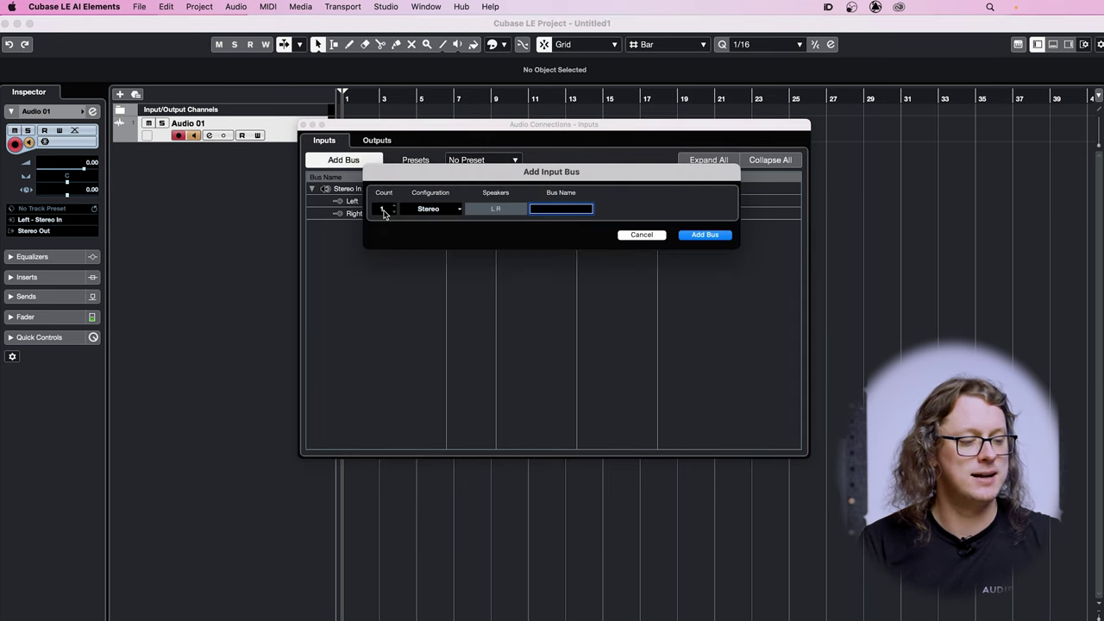
left_click(414, 209)
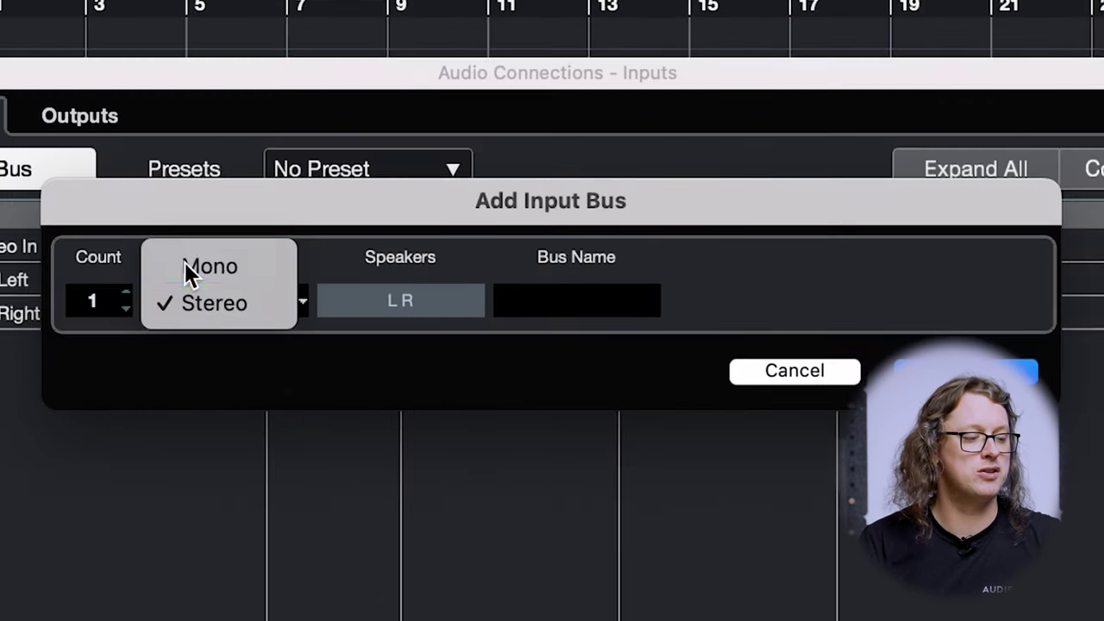
left_click(418, 198)
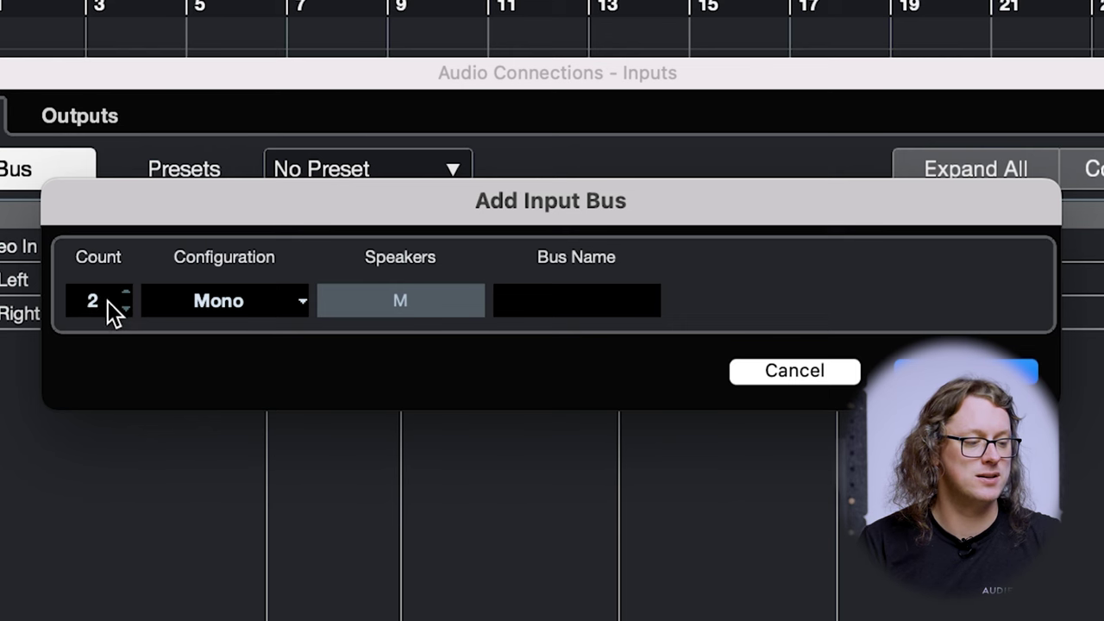
left_click(91, 302)
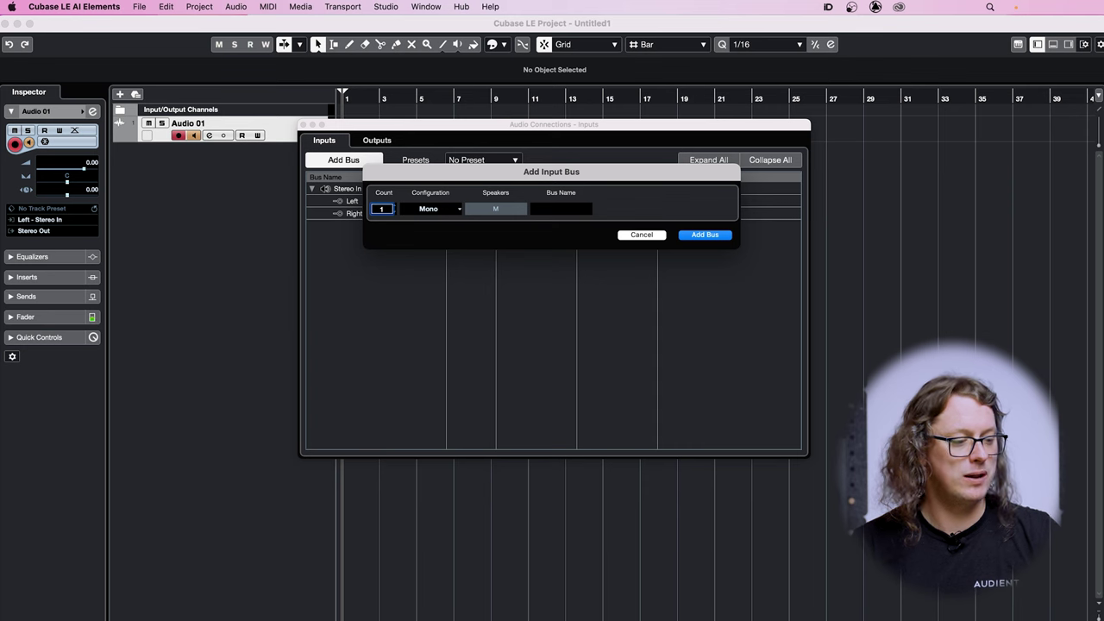
left_click(569, 208)
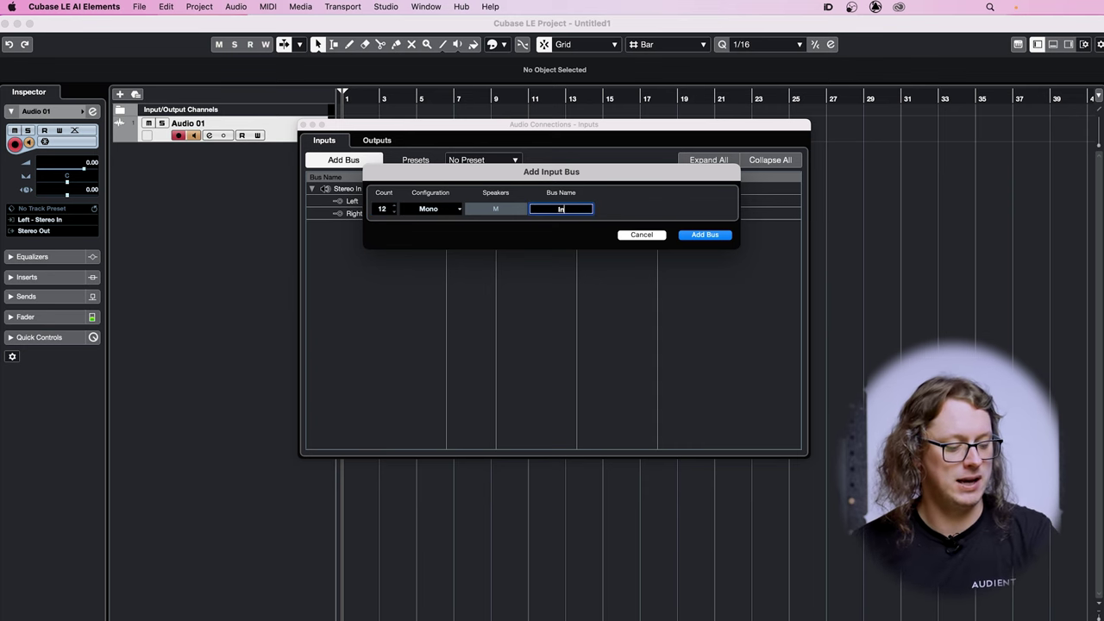
type("Input")
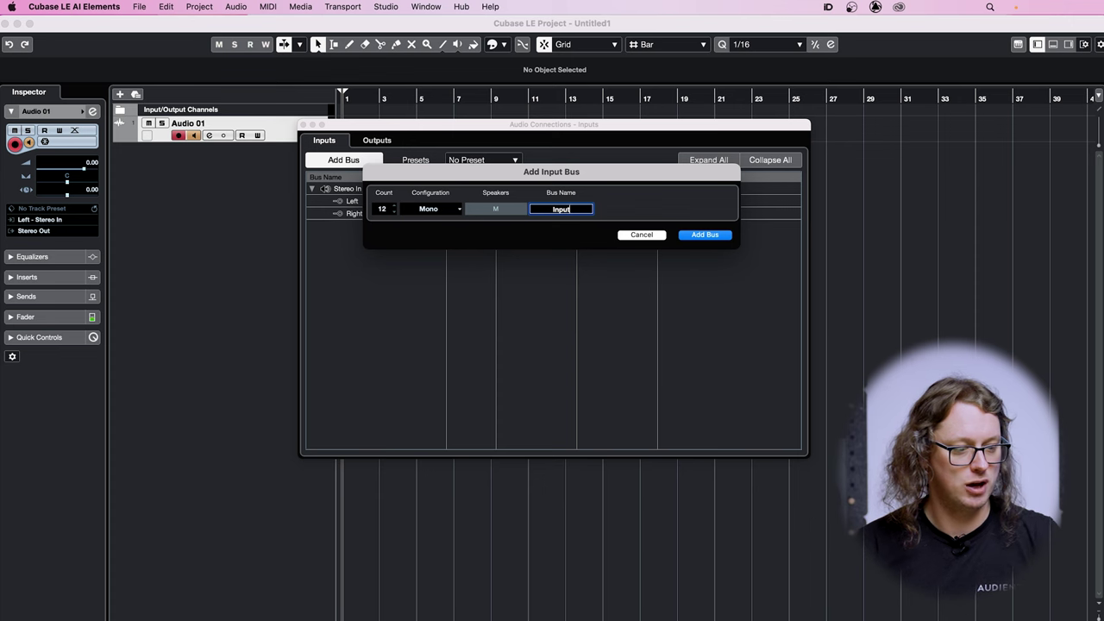
left_click(706, 235)
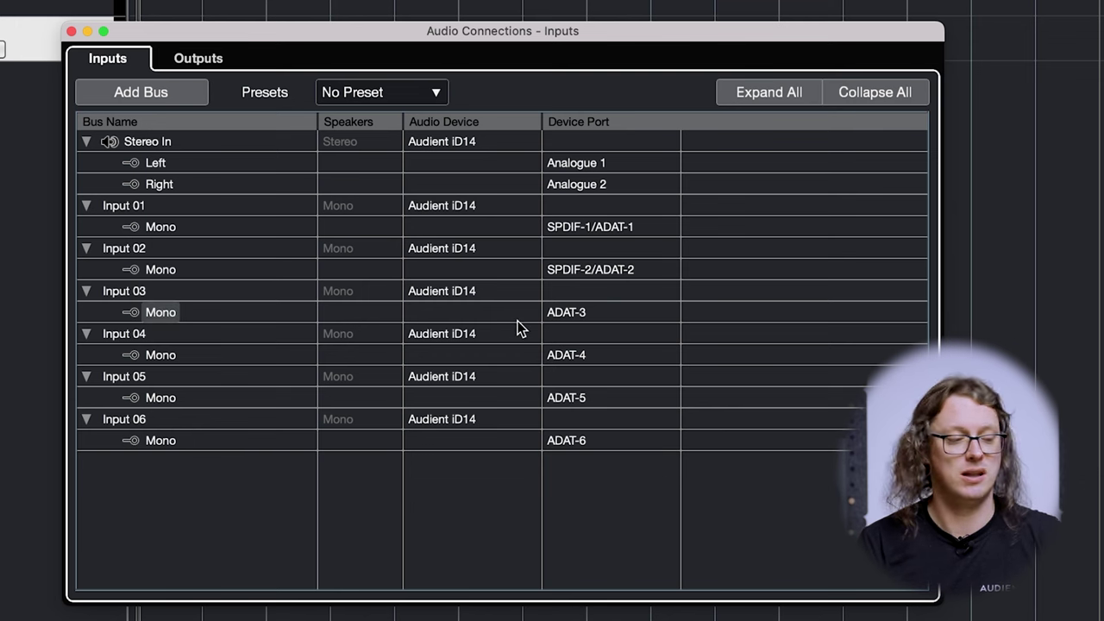
left_click(195, 60)
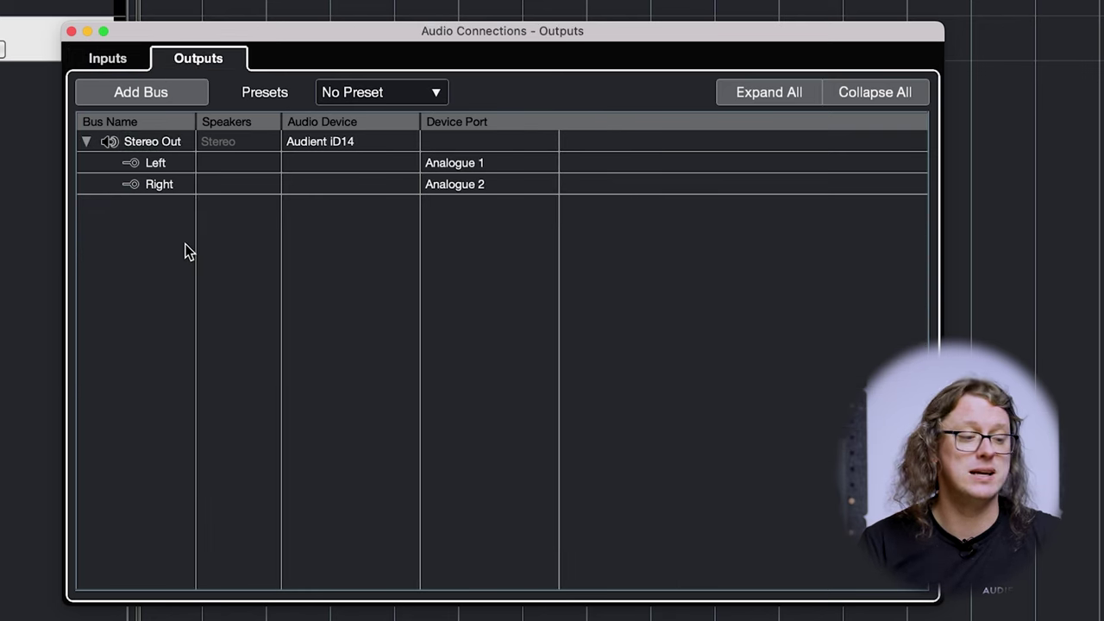
left_click(114, 60)
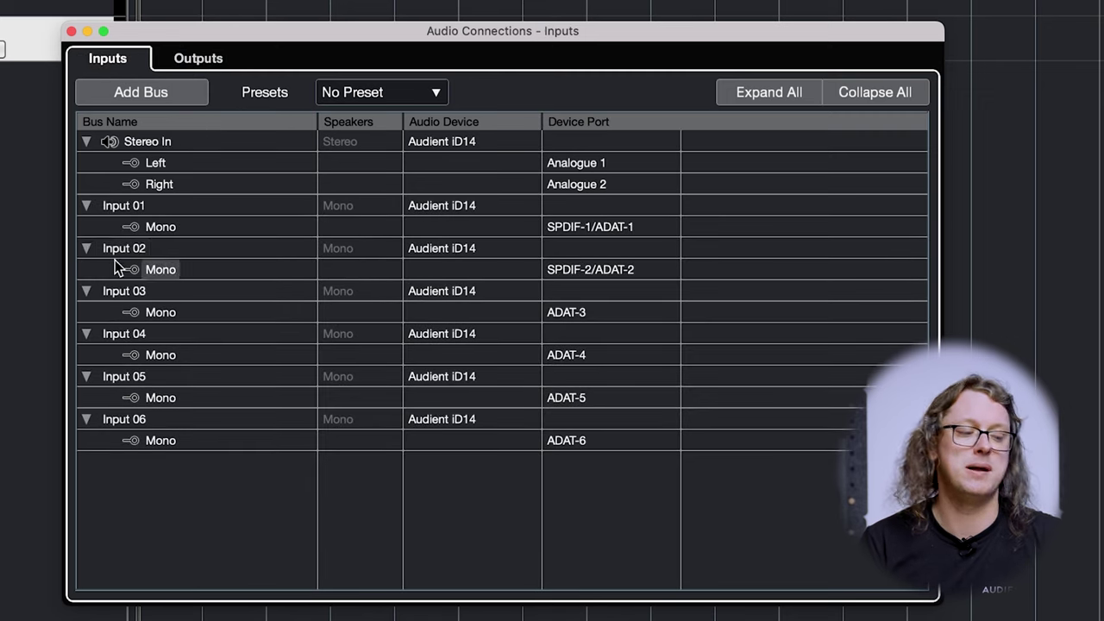